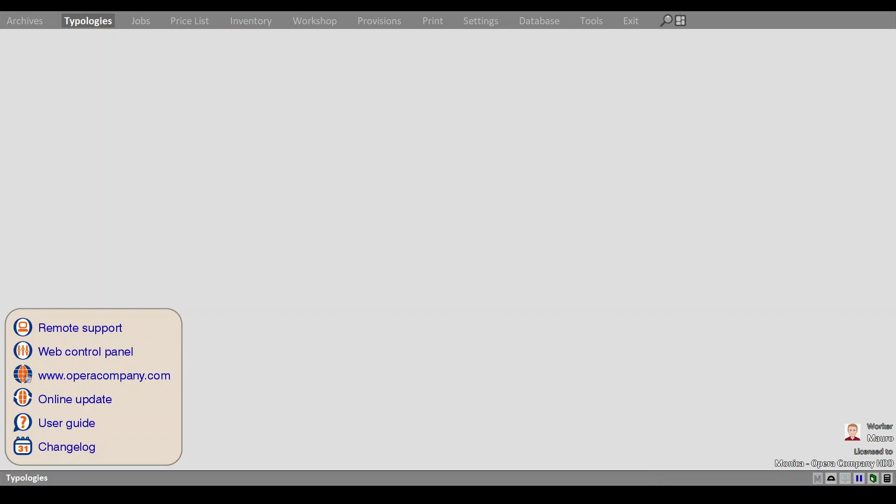
- Browse the Typologies, Archives and Jobs menus to review their commands
click(90, 23)
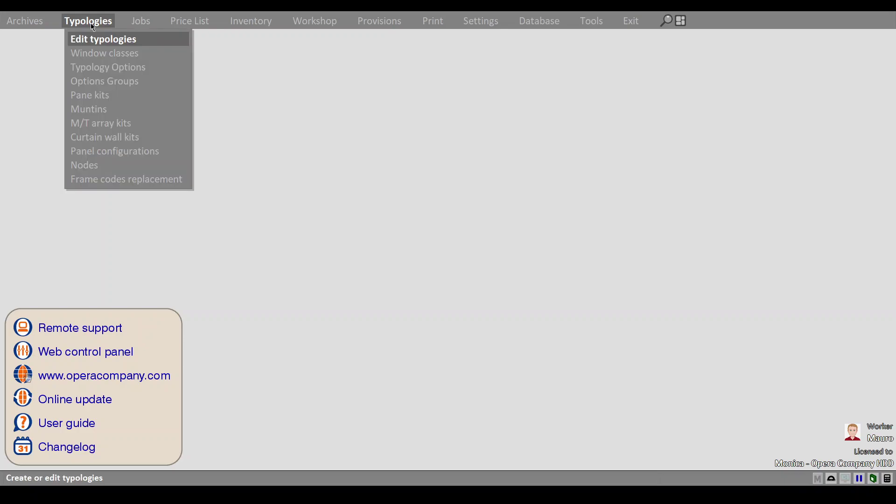
click(28, 21)
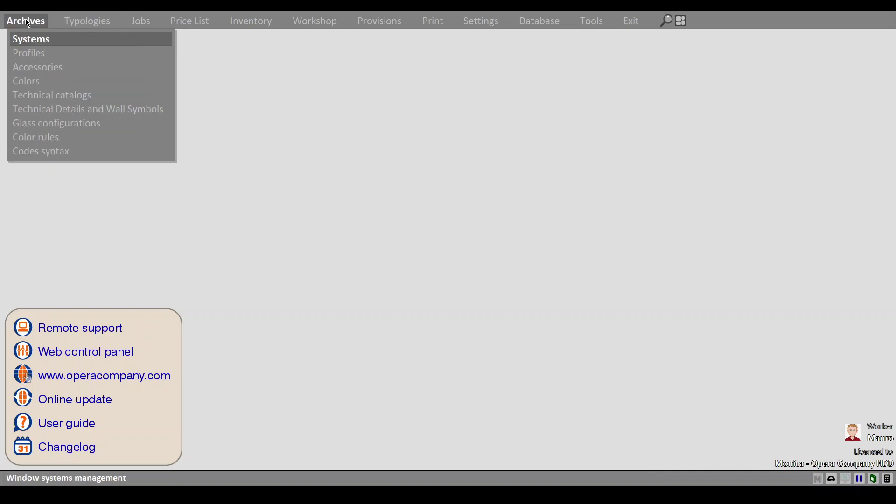
click(138, 22)
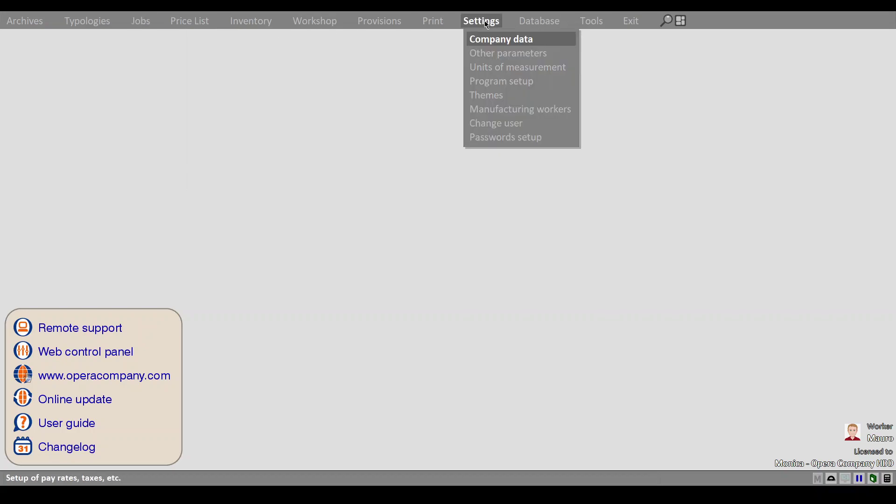
click(527, 41)
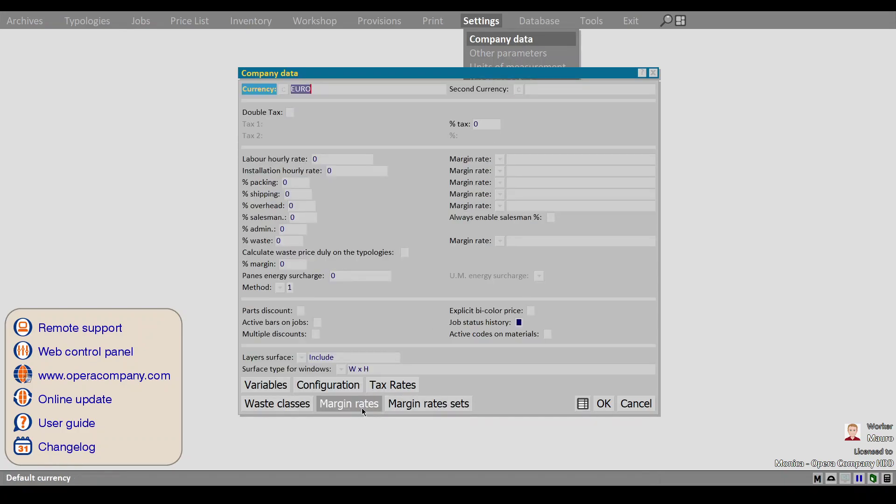
click(637, 403)
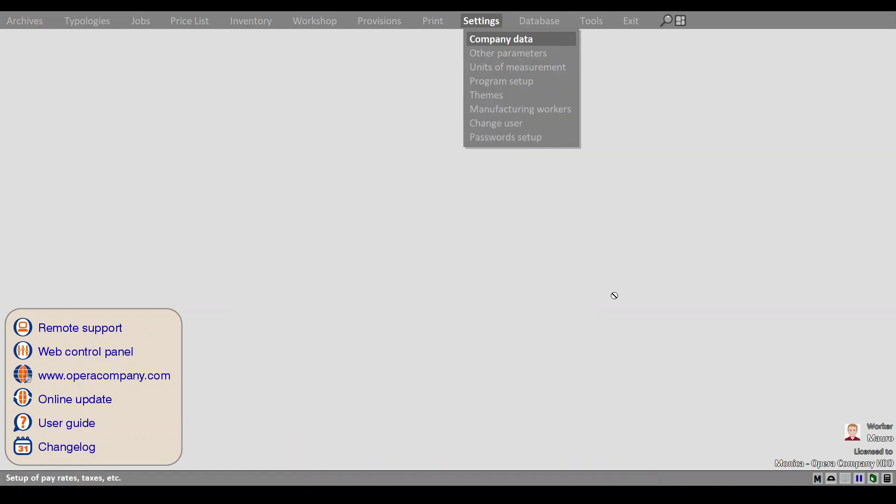
- Browse the Print, Settings, Database and Tools menus, ending on change codes, price update and calculator
click(432, 23)
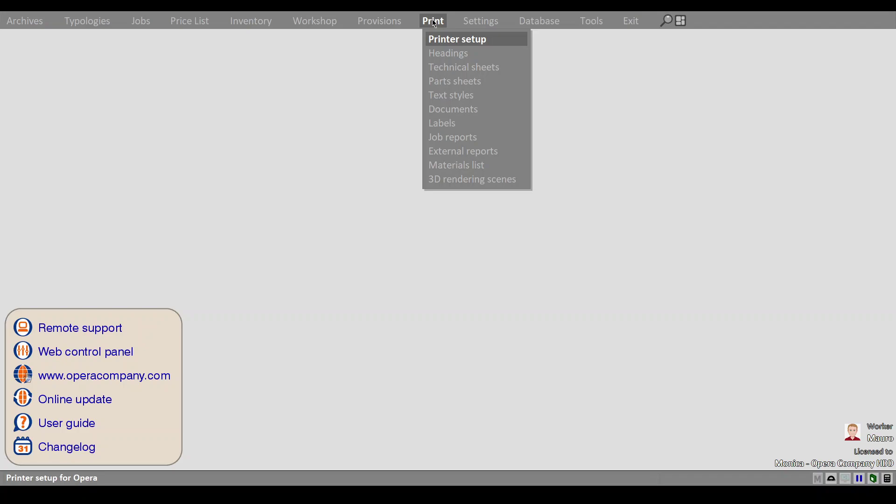
click(468, 24)
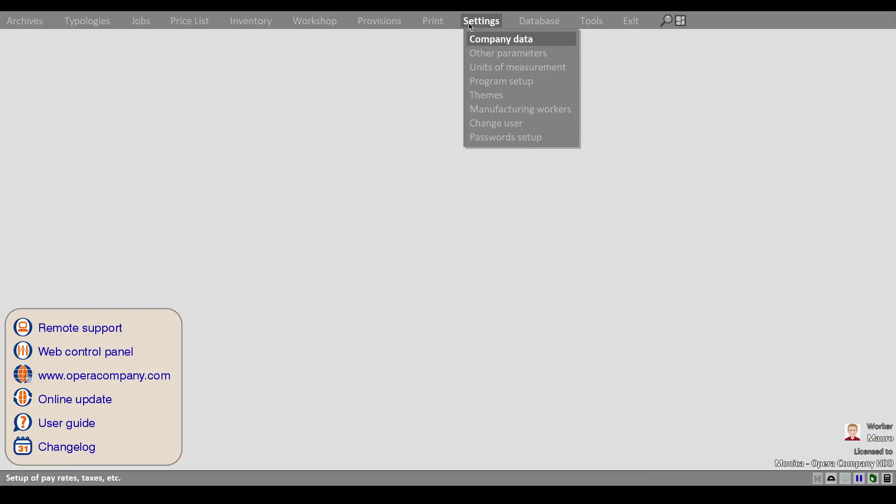
click(554, 23)
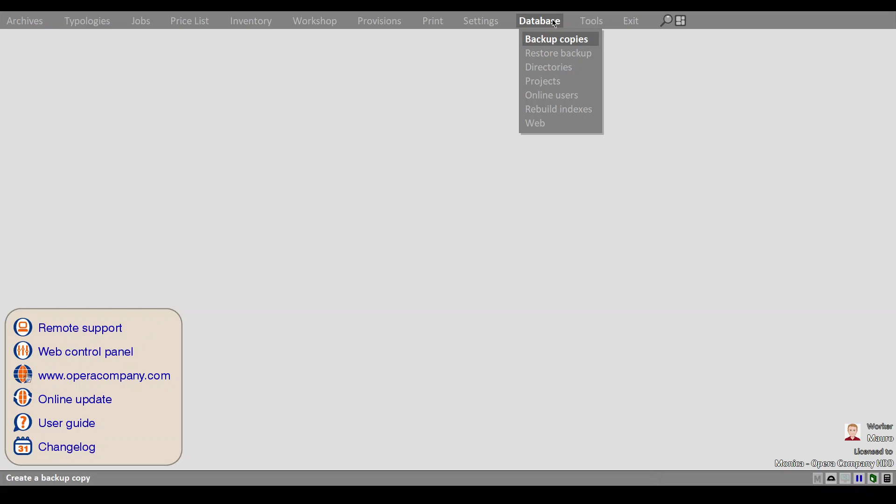
click(600, 22)
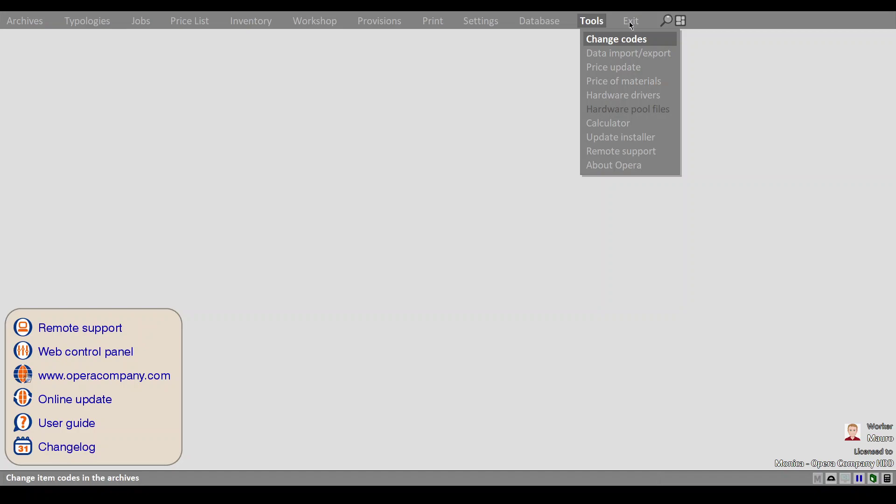
- Search all commands for 'jobs' and pick the Edit jobs result
click(667, 22)
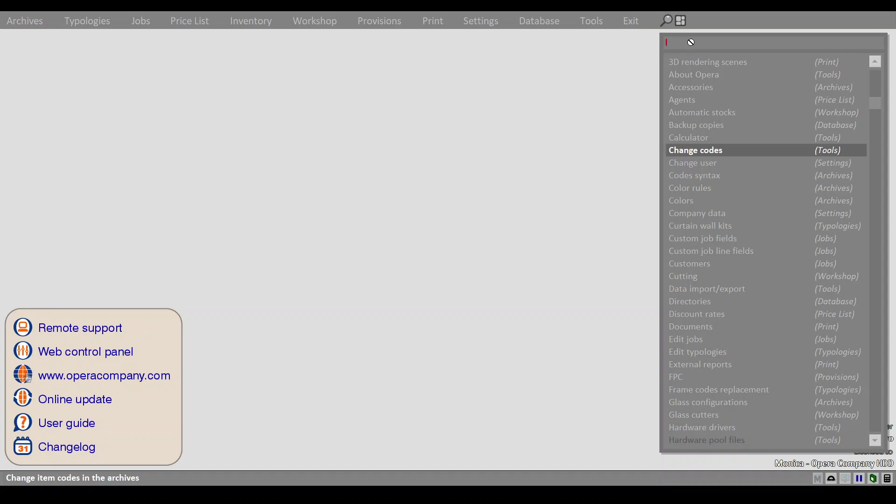
text(jobs)
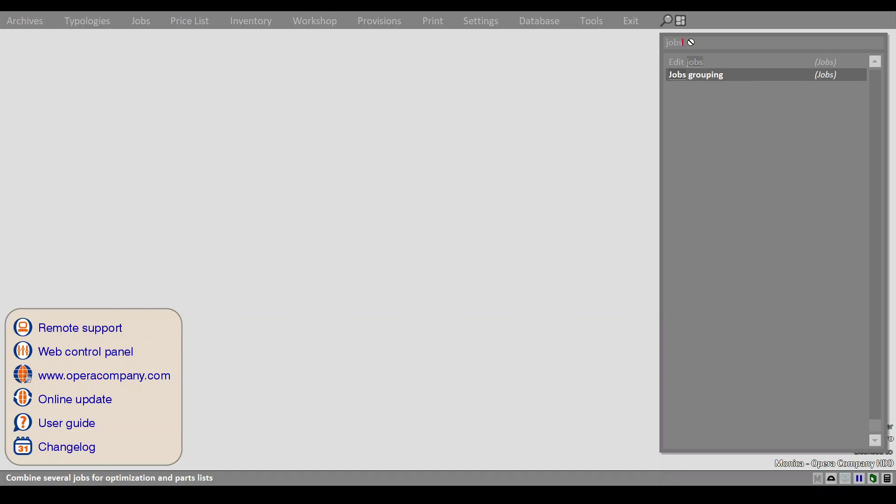
click(694, 61)
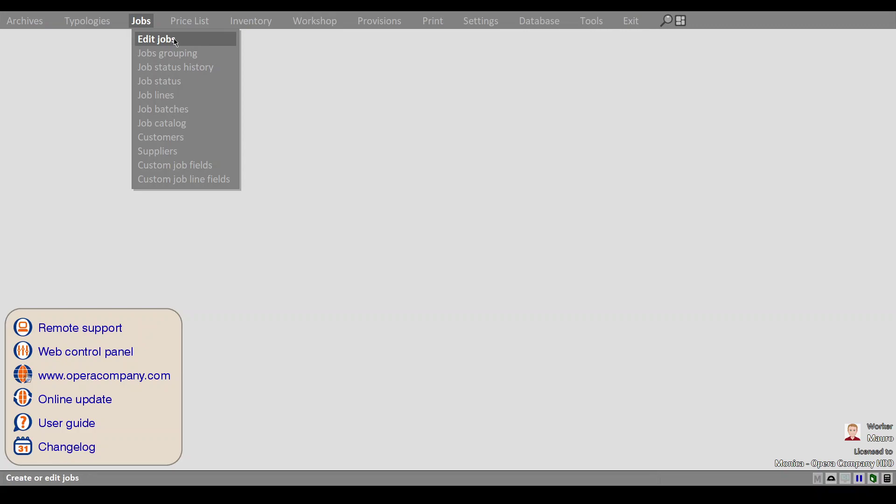
click(680, 21)
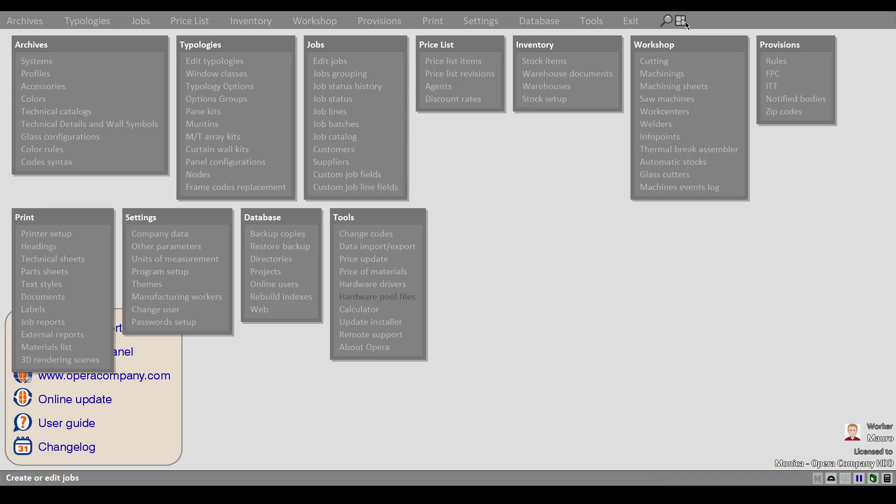
click(685, 23)
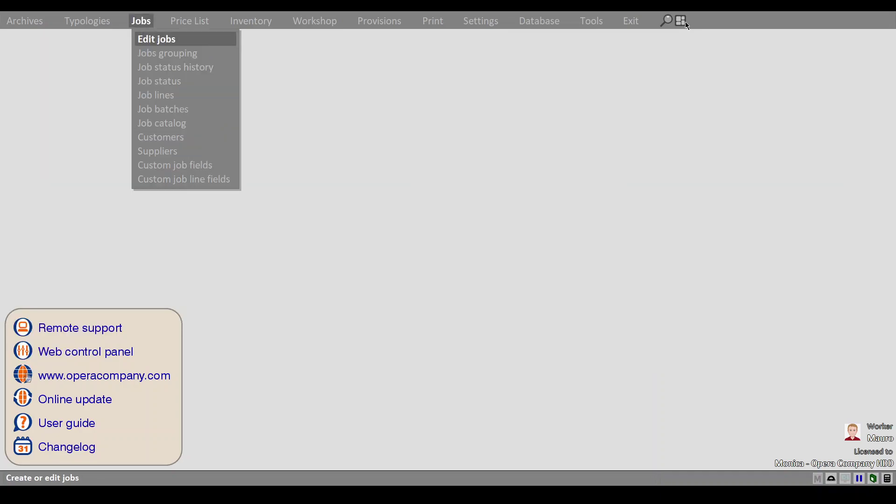